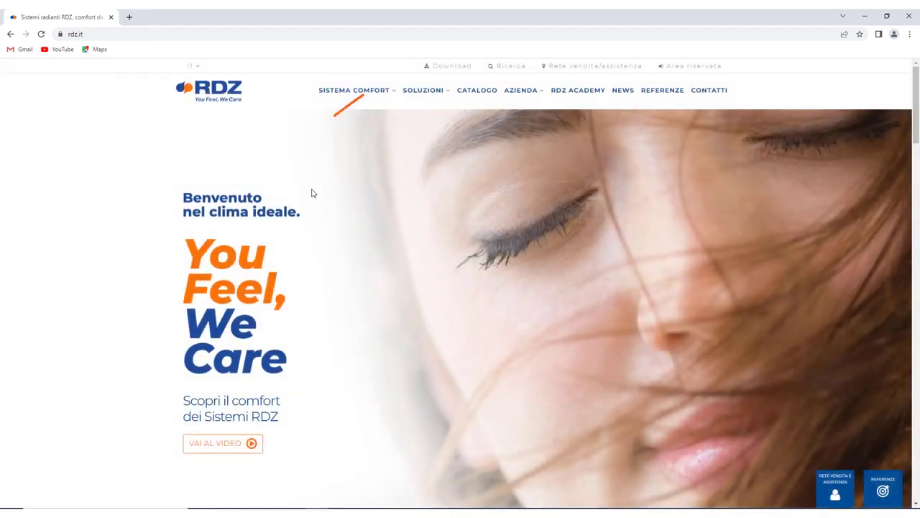
- Open the Download page of the RDZ site and look through its documentation, BIM library and declaration sections
{"action": "left_click", "coordinate": [453, 67]}
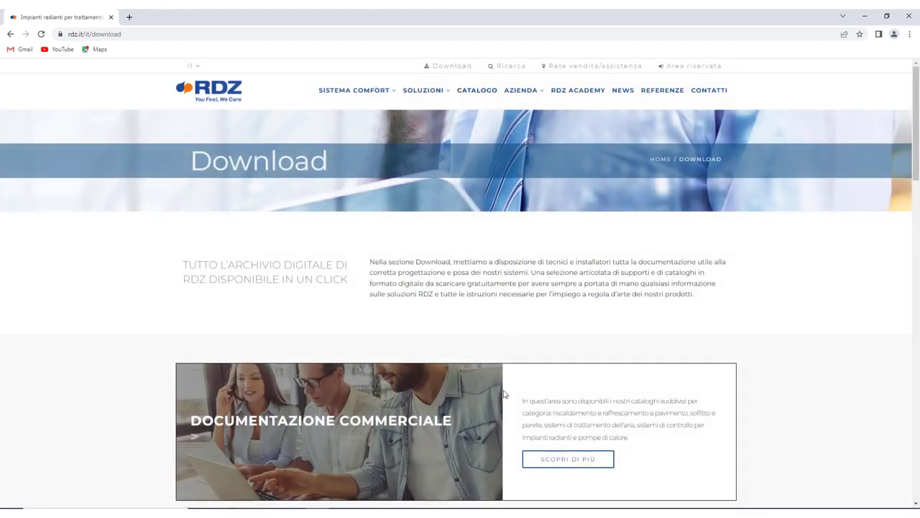
{"action": "scroll", "coordinate": [503, 394], "scroll_direction": "down", "scroll_amount": 8}
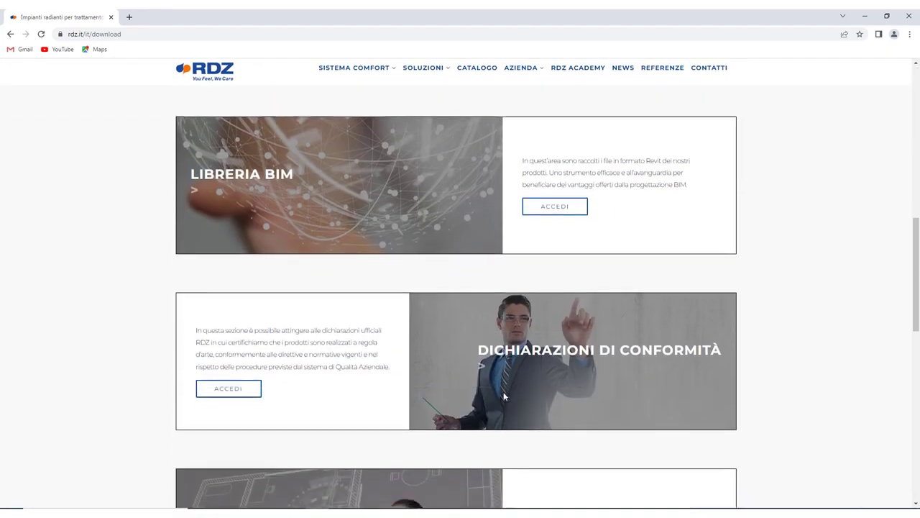
{"action": "scroll", "coordinate": [503, 394], "scroll_direction": "down", "scroll_amount": 7}
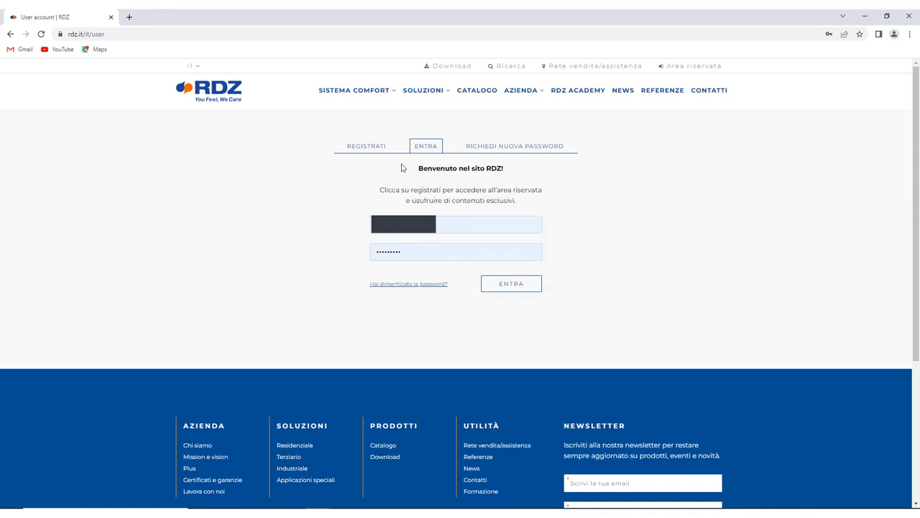
- Open the account registration form and review its required fields and the privacy consent
{"action": "left_click", "coordinate": [367, 149]}
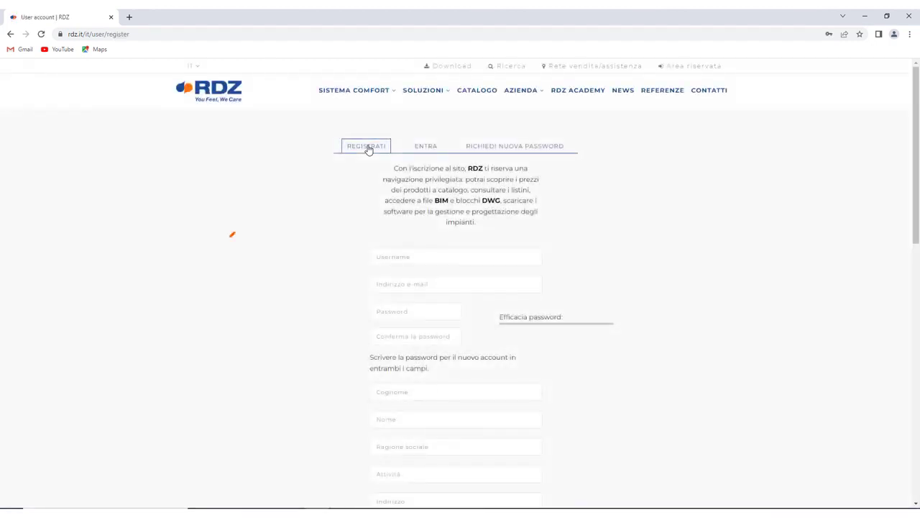
{"action": "left_click", "coordinate": [423, 256]}
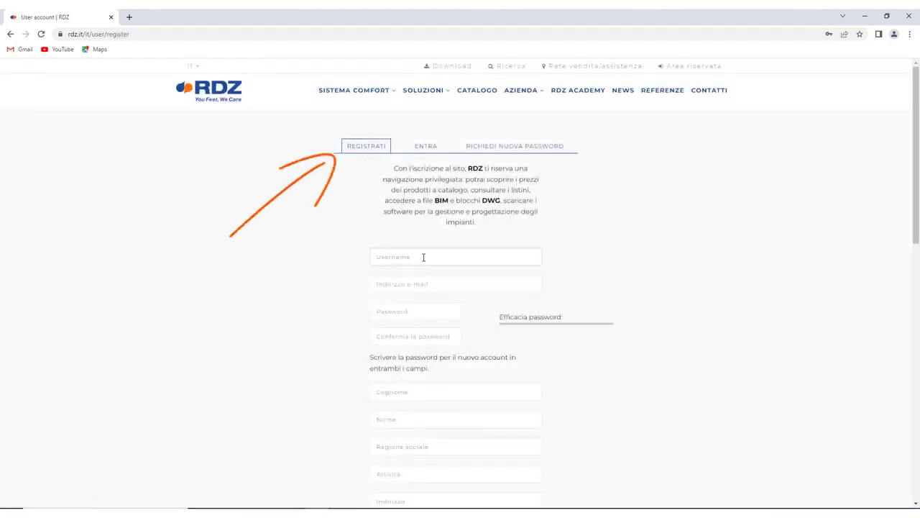
{"action": "scroll", "coordinate": [423, 258], "scroll_direction": "down", "scroll_amount": 2}
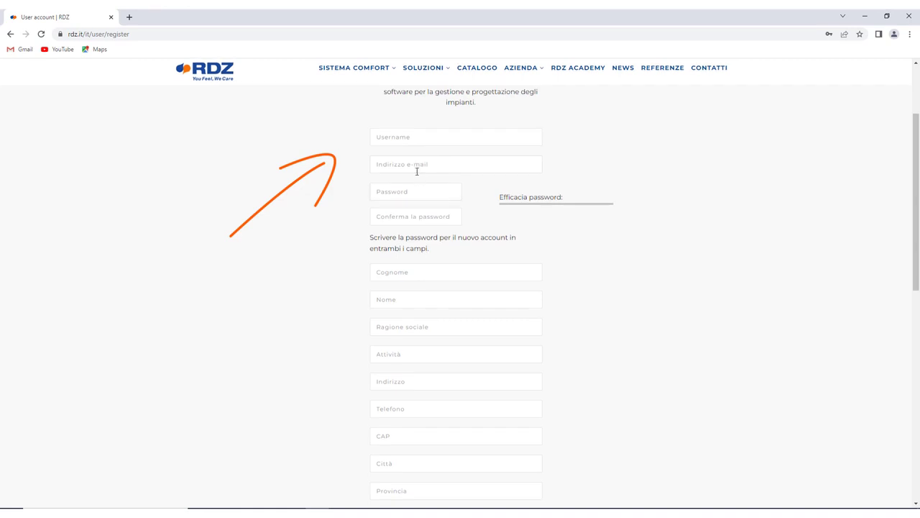
{"action": "scroll", "coordinate": [424, 266], "scroll_direction": "down", "scroll_amount": 5}
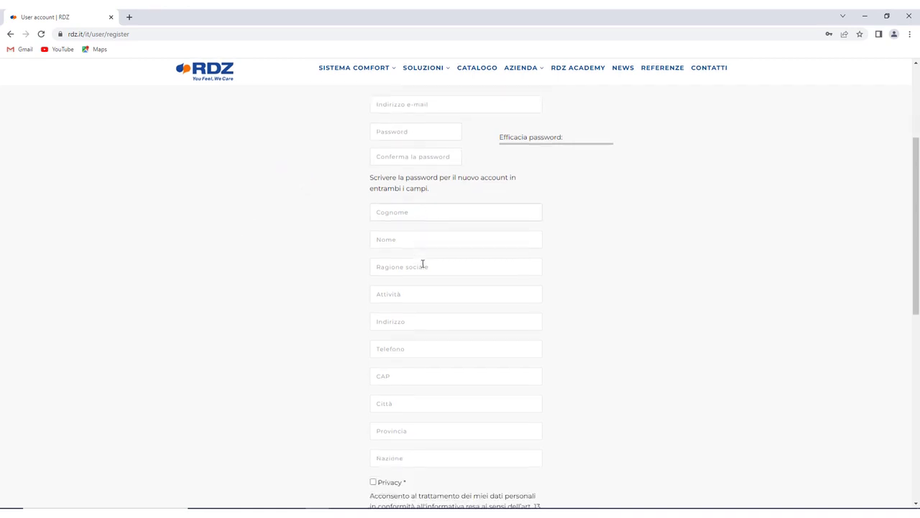
{"action": "scroll", "coordinate": [424, 287], "scroll_direction": "up", "scroll_amount": 2}
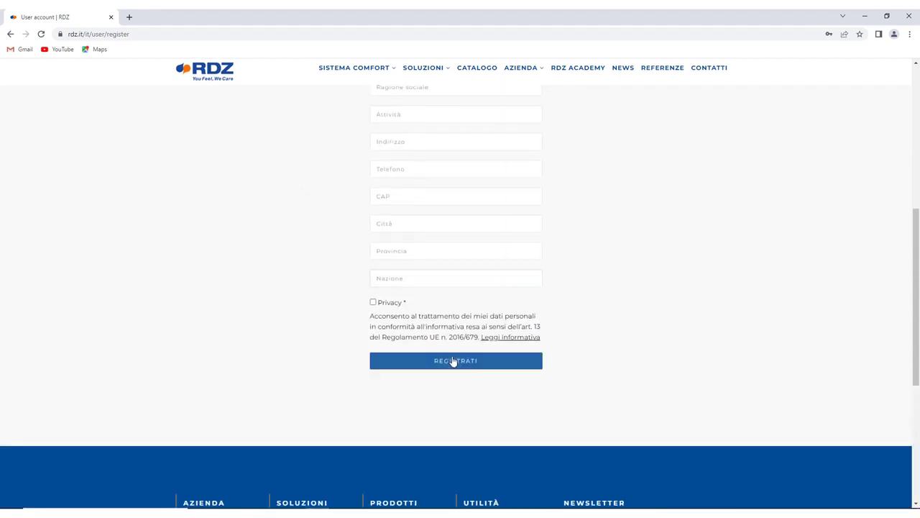
{"action": "left_click", "coordinate": [498, 361]}
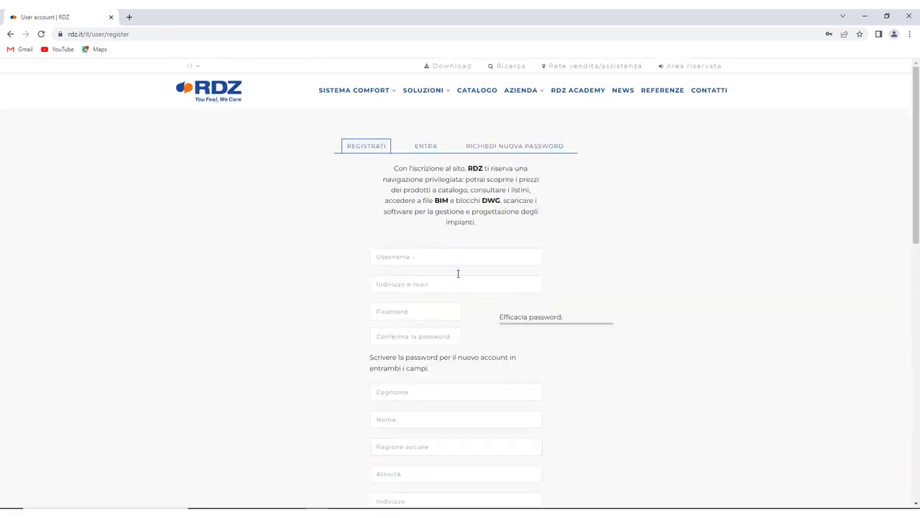
- Go to the Entra login form, enter the account password for the existing username and log in
{"action": "left_click", "coordinate": [420, 147]}
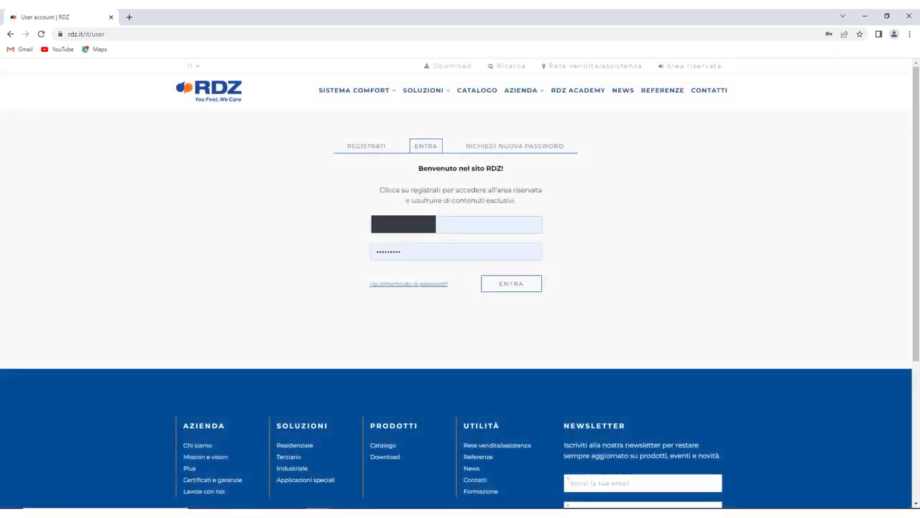
{"action": "left_click", "coordinate": [447, 225]}
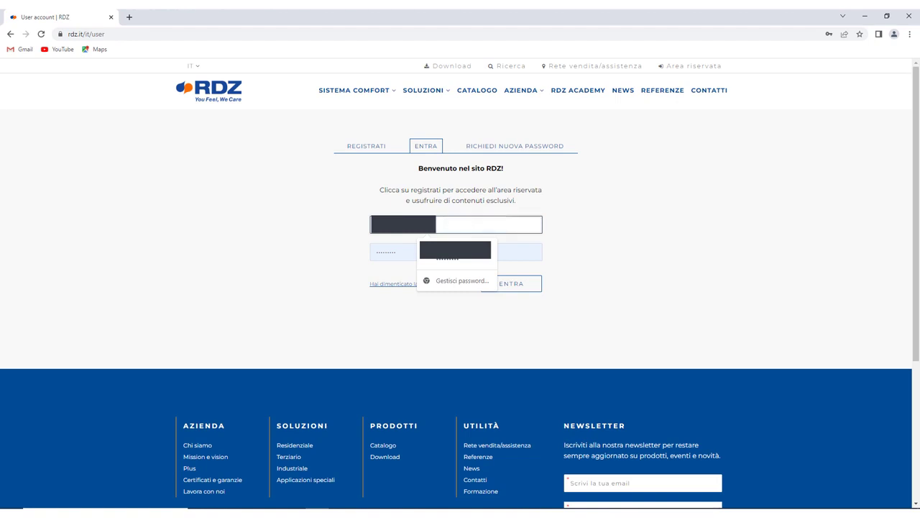
{"action": "left_click", "coordinate": [402, 248]}
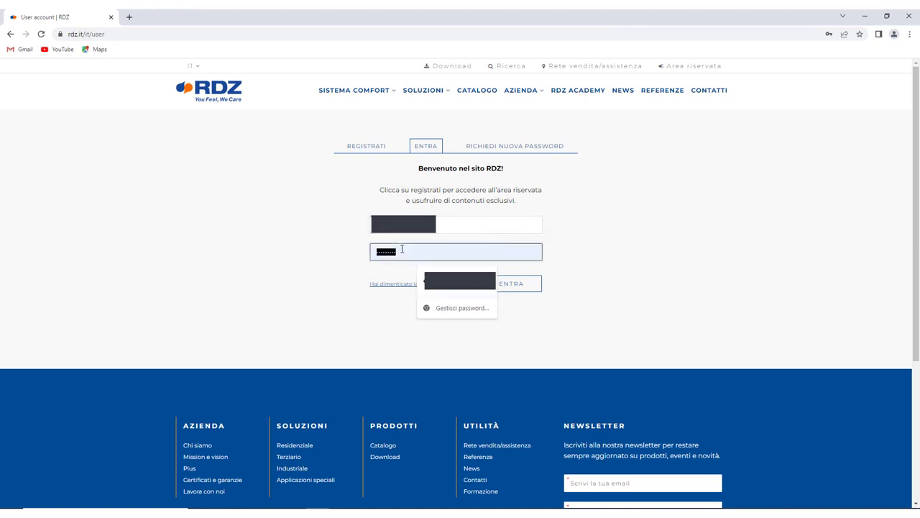
{"action": "key", "text": "BackSpace"}
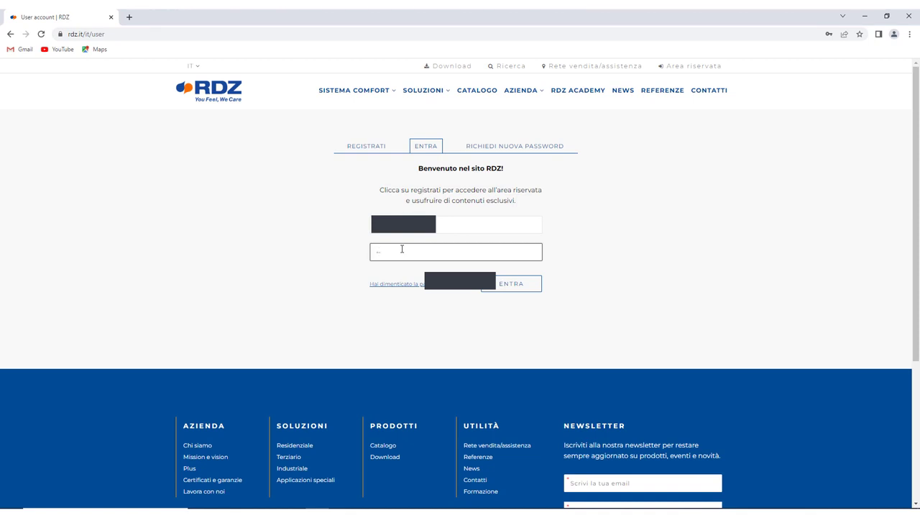
{"action": "type", "text": "•••••••"}
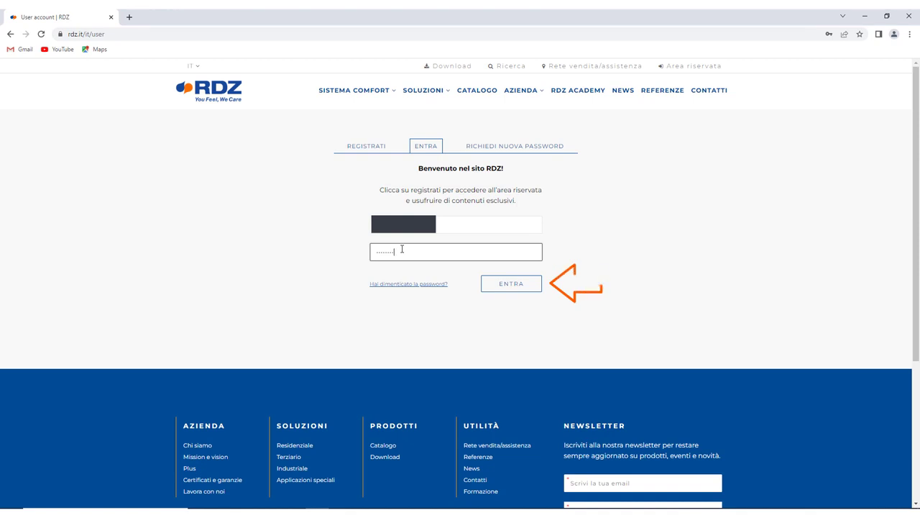
{"action": "left_click", "coordinate": [517, 287]}
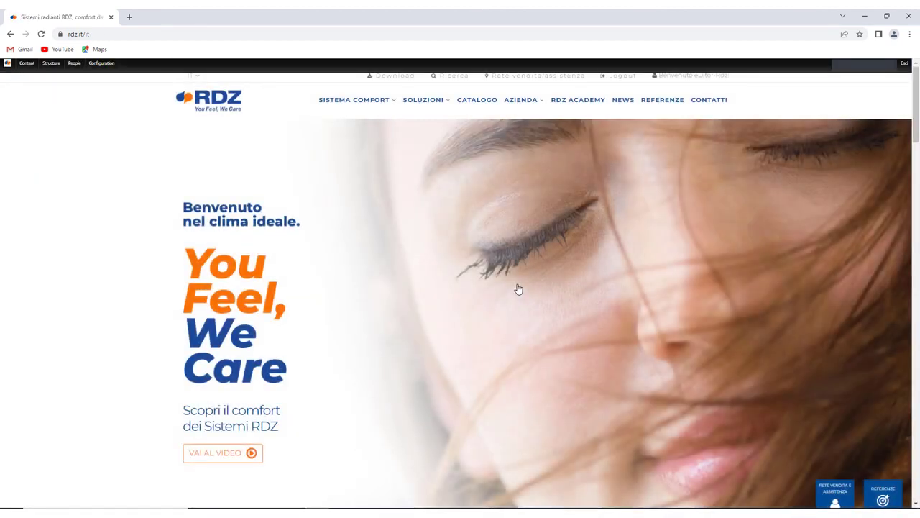
- Open the Software list in the download area and download the Easy Air package, code FFA0CZ000YZ
{"action": "left_click", "coordinate": [396, 81]}
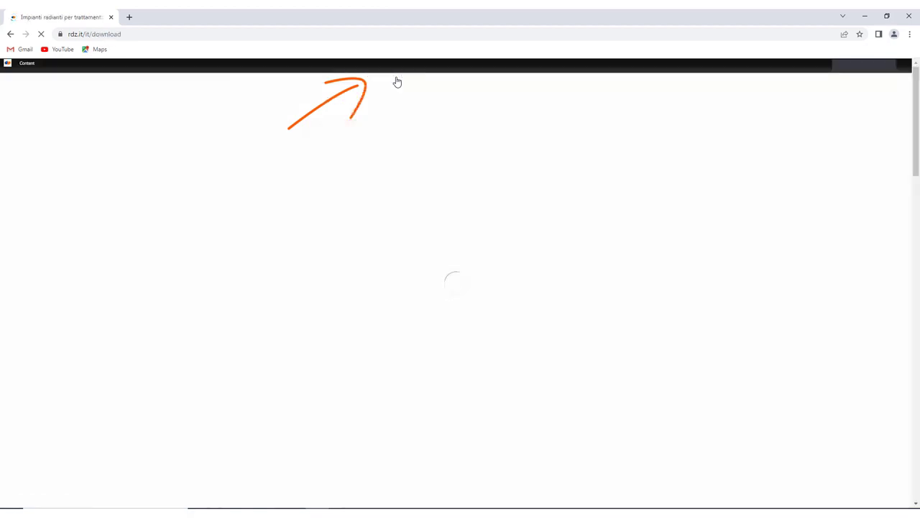
{"action": "scroll", "coordinate": [450, 286], "scroll_direction": "down", "scroll_amount": 13}
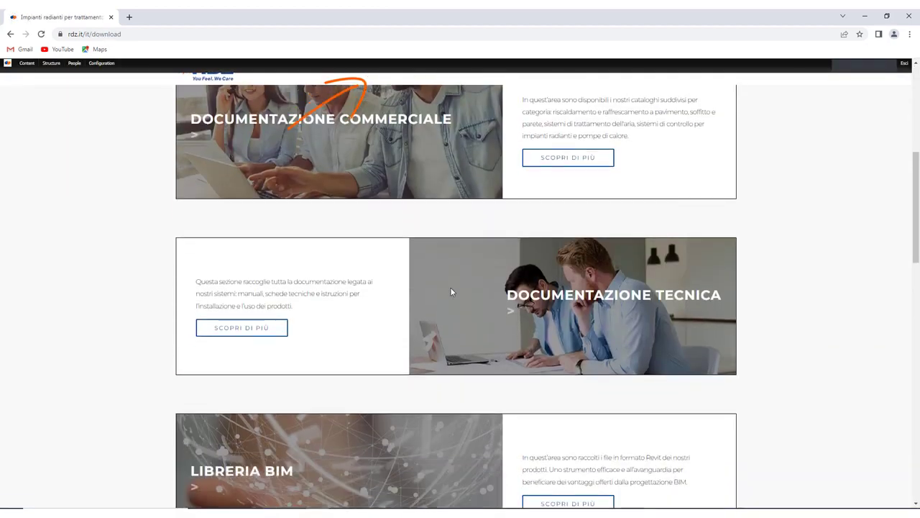
{"action": "scroll", "coordinate": [450, 287], "scroll_direction": "down", "scroll_amount": 2}
{"action": "scroll", "coordinate": [402, 291], "scroll_direction": "up", "scroll_amount": 1}
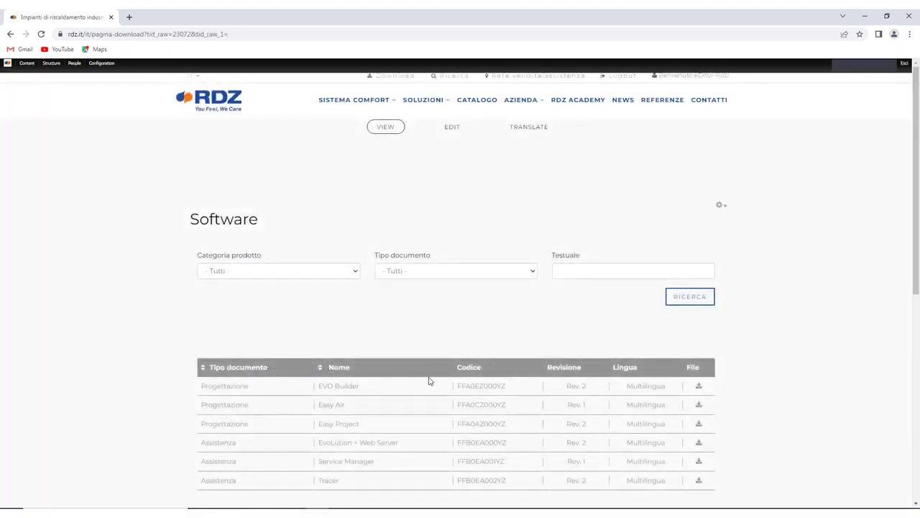
{"action": "scroll", "coordinate": [432, 381], "scroll_direction": "down", "scroll_amount": 3}
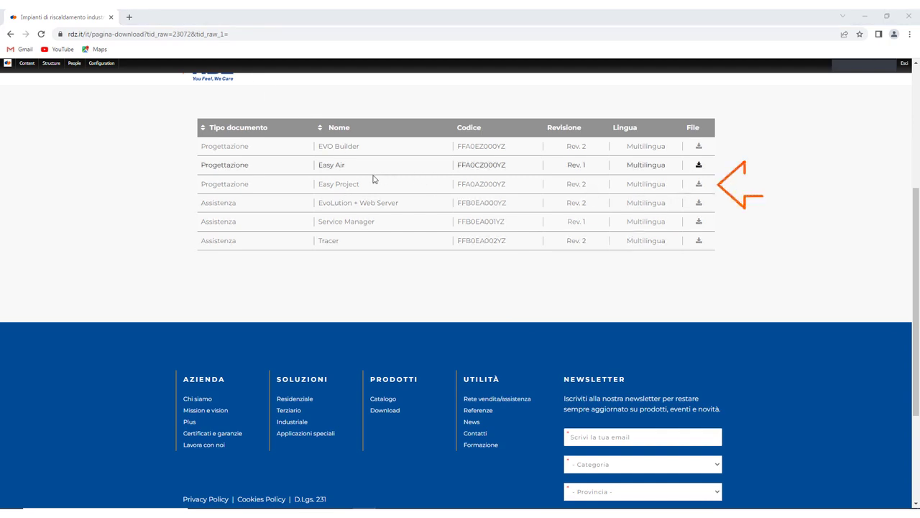
{"action": "left_click", "coordinate": [698, 165]}
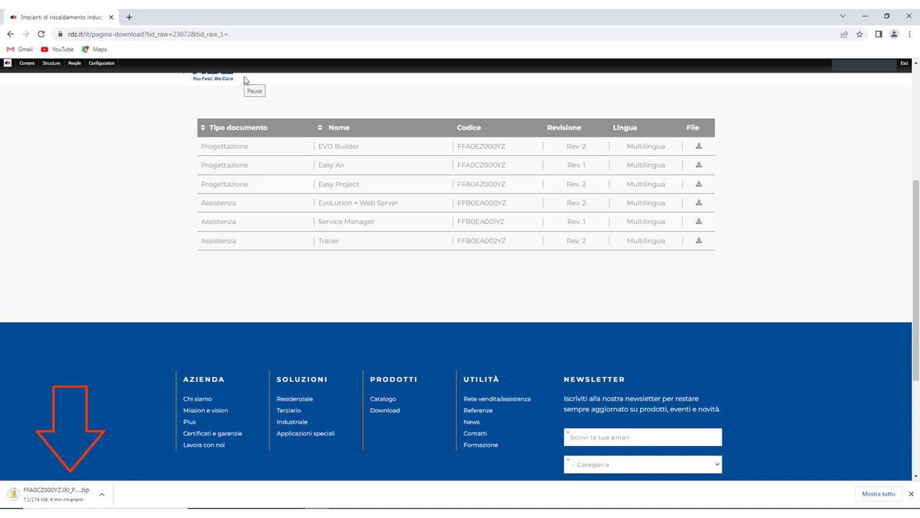
- Show the downloads folder and extract the FFA0AZ000YZ.02 EasyProject archive to the proposed FFA0AZ000YZ.02_Progettazione_EasyProject_3.22 subfolder
{"action": "left_click", "coordinate": [103, 497]}
{"action": "left_click", "coordinate": [122, 463]}
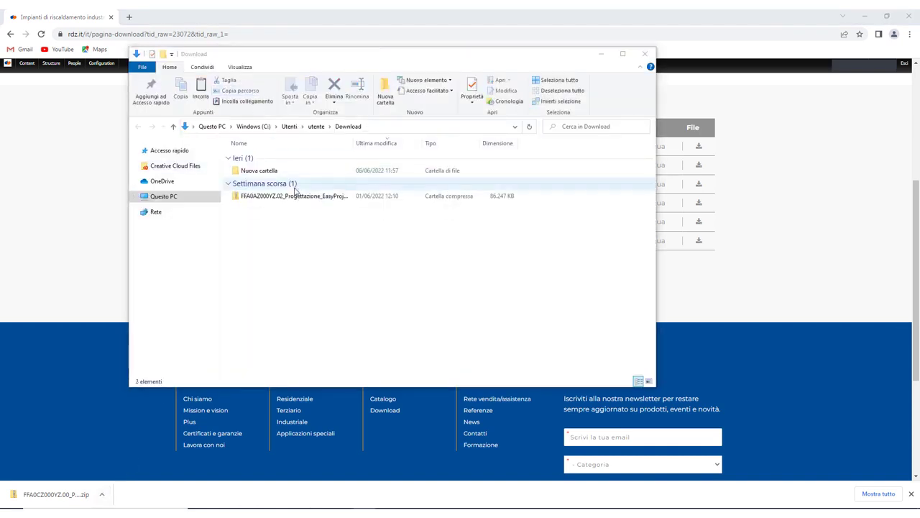
{"action": "left_click", "coordinate": [296, 198]}
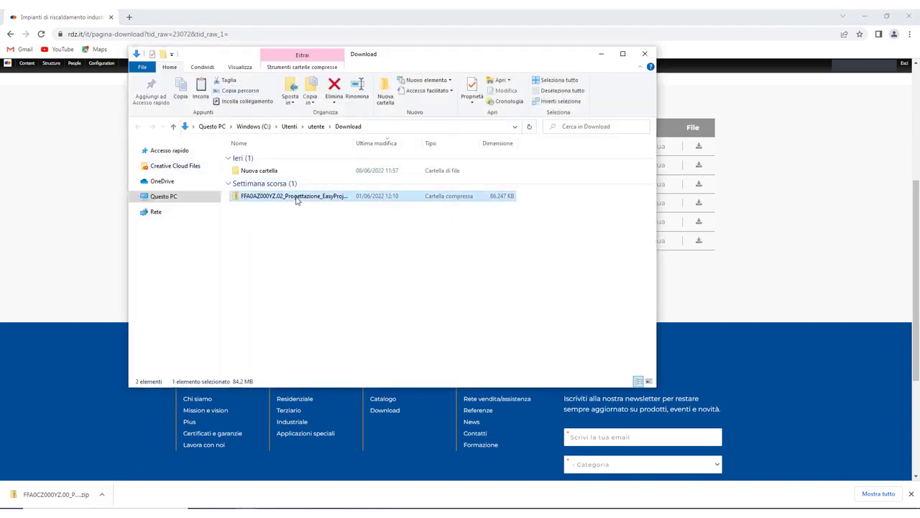
{"action": "right_click", "coordinate": [296, 201]}
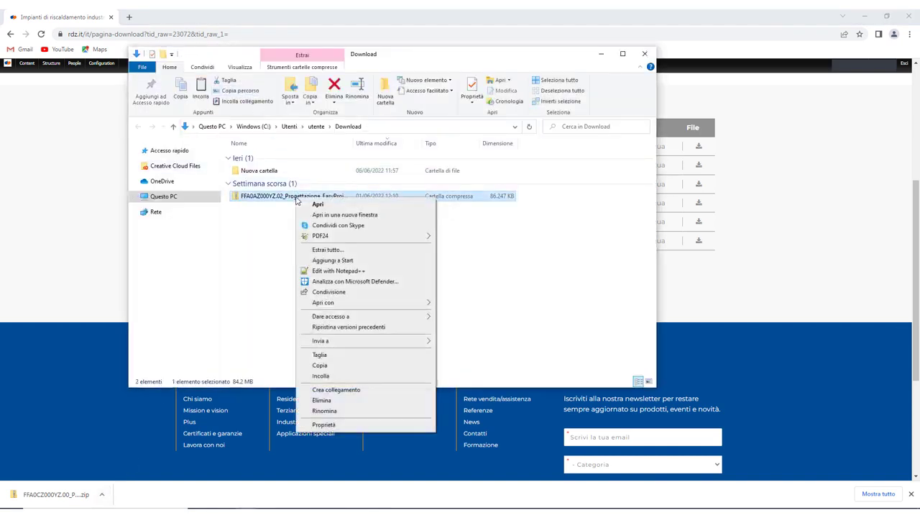
{"action": "left_click", "coordinate": [328, 250]}
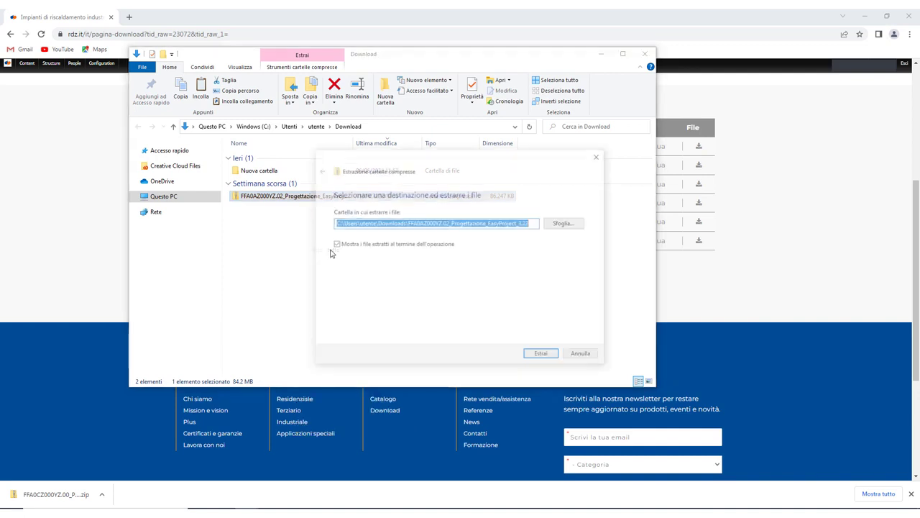
{"action": "left_click", "coordinate": [539, 356]}
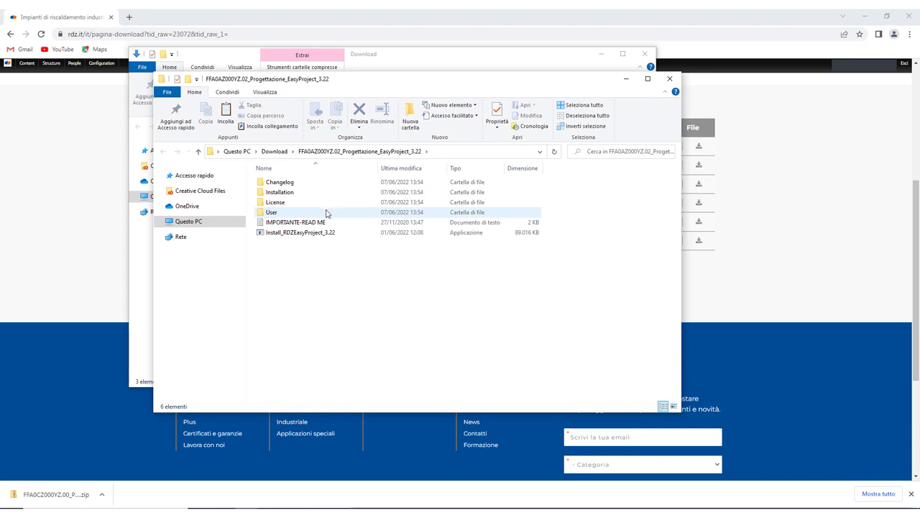
- Run Install_RDZEasyProject_3.22 from the extracted folder and complete the EasyProject 3.22 setup wizard
{"action": "left_click", "coordinate": [322, 237]}
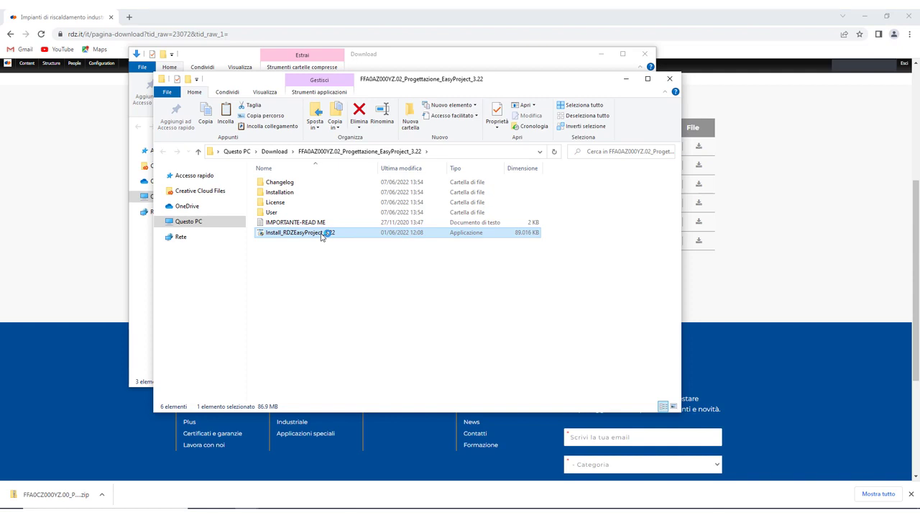
{"action": "double_click", "coordinate": [321, 237]}
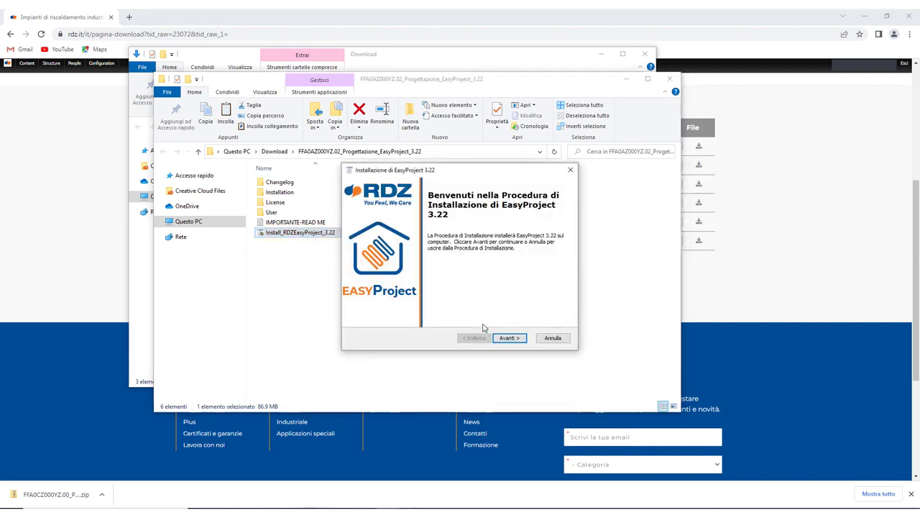
{"action": "left_click", "coordinate": [509, 338]}
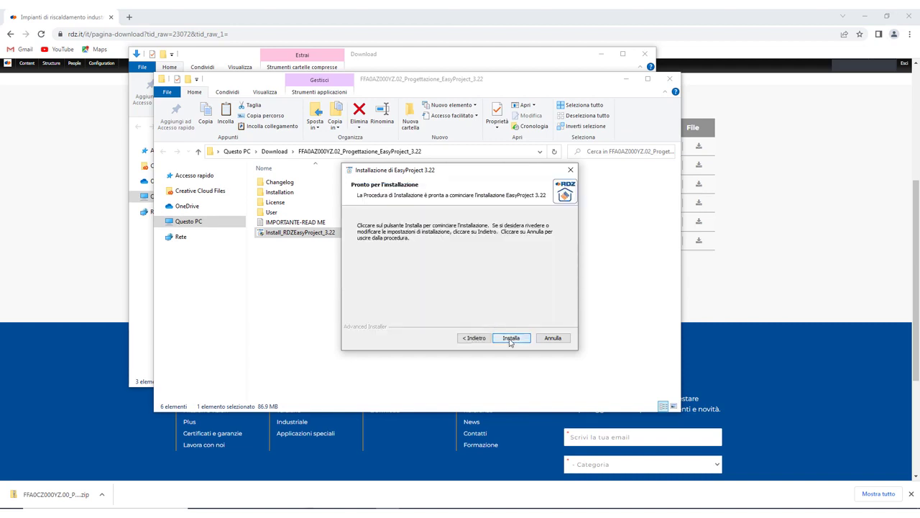
{"action": "left_click", "coordinate": [509, 339]}
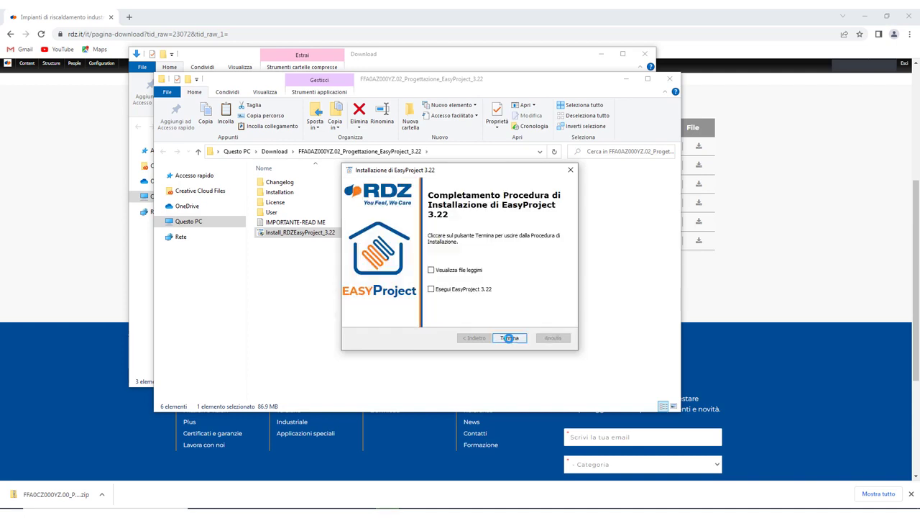
{"action": "left_click", "coordinate": [431, 289]}
{"action": "left_click", "coordinate": [509, 338]}
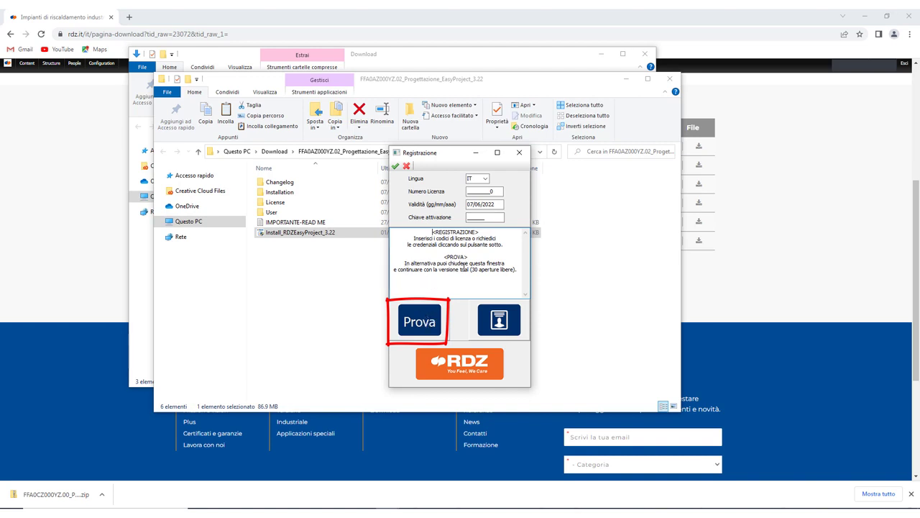
- Open the EasyProject licence request form, fill in the contact e-mail, choose NUOVA LICENZA and continue to the new licence section
{"action": "left_click", "coordinate": [496, 322]}
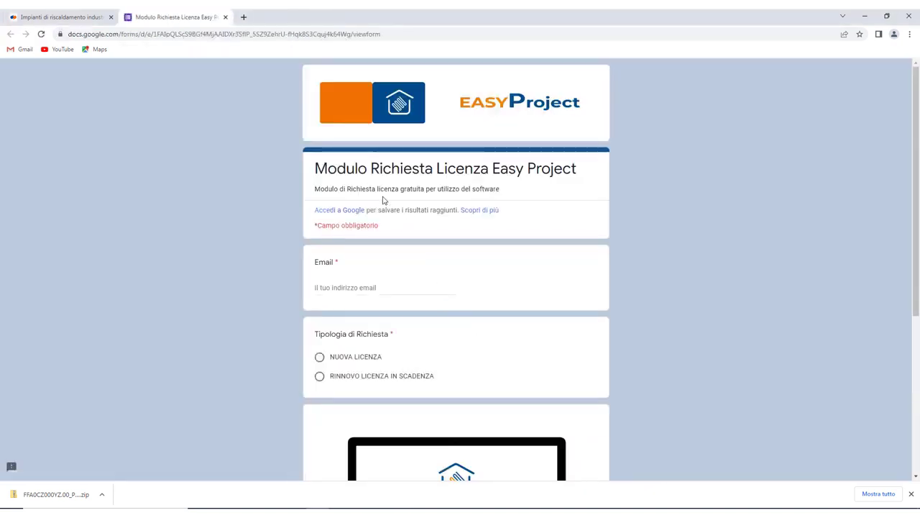
{"action": "left_click", "coordinate": [332, 286]}
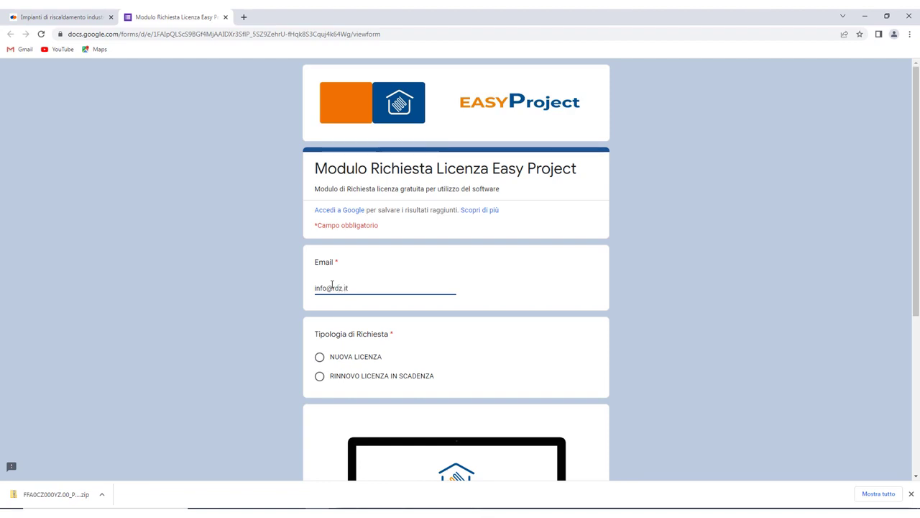
{"action": "left_click", "coordinate": [319, 358]}
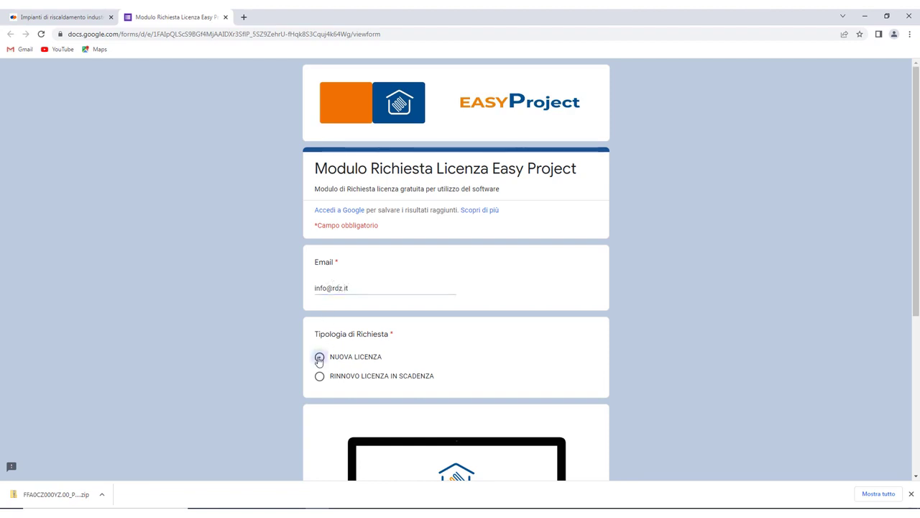
{"action": "scroll", "coordinate": [319, 361], "scroll_direction": "down", "scroll_amount": 2}
{"action": "scroll", "coordinate": [319, 362], "scroll_direction": "down", "scroll_amount": 1}
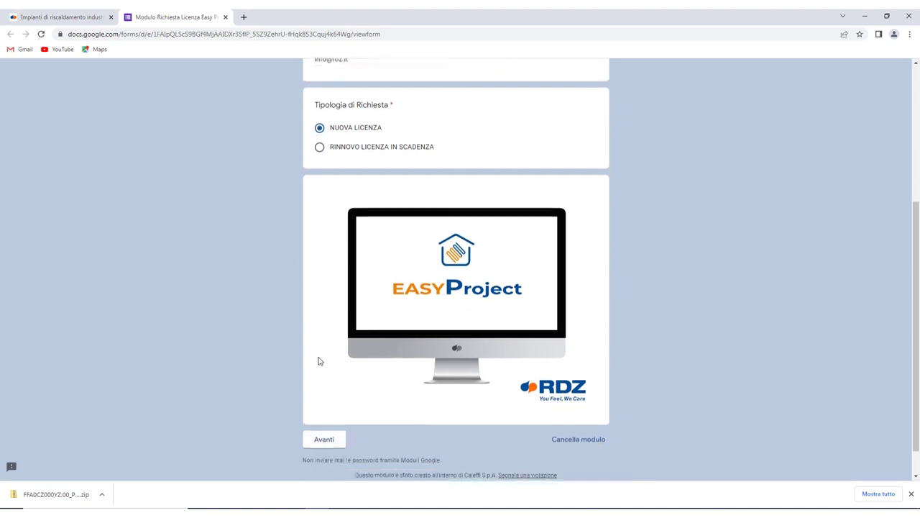
{"action": "left_click", "coordinate": [325, 430]}
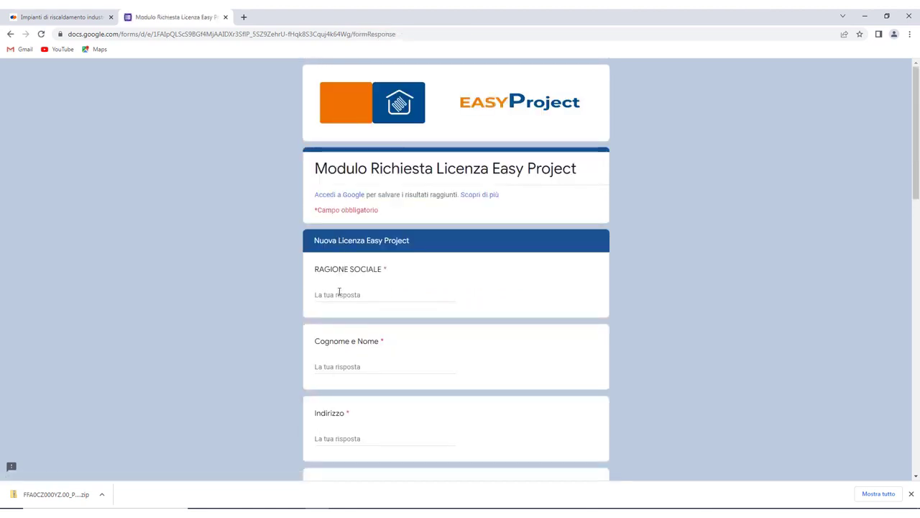
- Review the fields of the new EasyProject licence form, from company name to the privacy consent and submission section
{"action": "scroll", "coordinate": [339, 291], "scroll_direction": "down", "scroll_amount": 1}
{"action": "scroll", "coordinate": [344, 249], "scroll_direction": "down", "scroll_amount": 3}
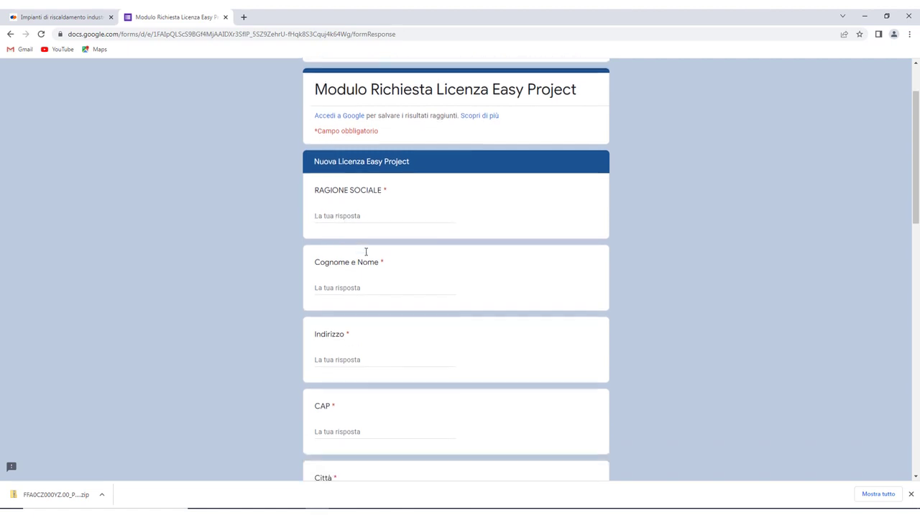
{"action": "scroll", "coordinate": [322, 273], "scroll_direction": "down", "scroll_amount": 6}
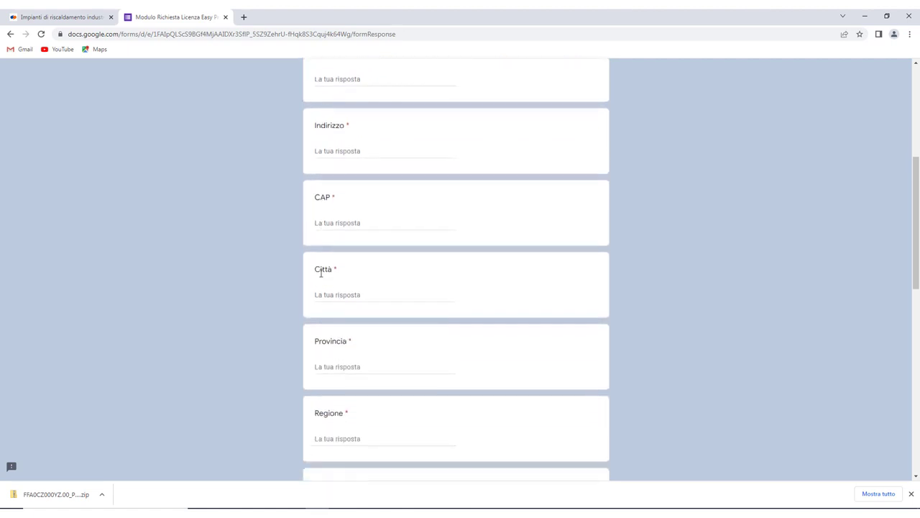
{"action": "scroll", "coordinate": [322, 276], "scroll_direction": "down", "scroll_amount": 5}
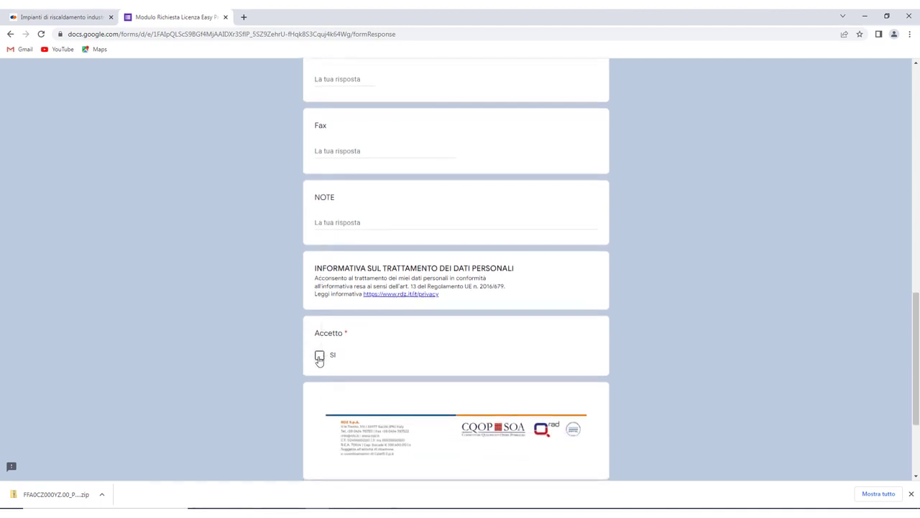
{"action": "scroll", "coordinate": [319, 360], "scroll_direction": "down", "scroll_amount": 2}
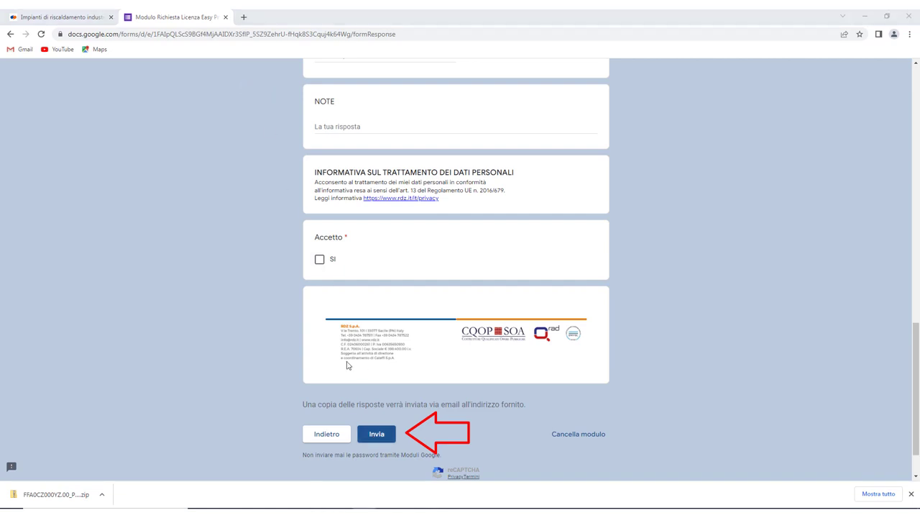
- Switch to the EasyProject Registrazione window, enter the licence number, validity 31/12/2022 and activation key, and confirm the registration
{"action": "mouse_move", "coordinate": [381, 514]}
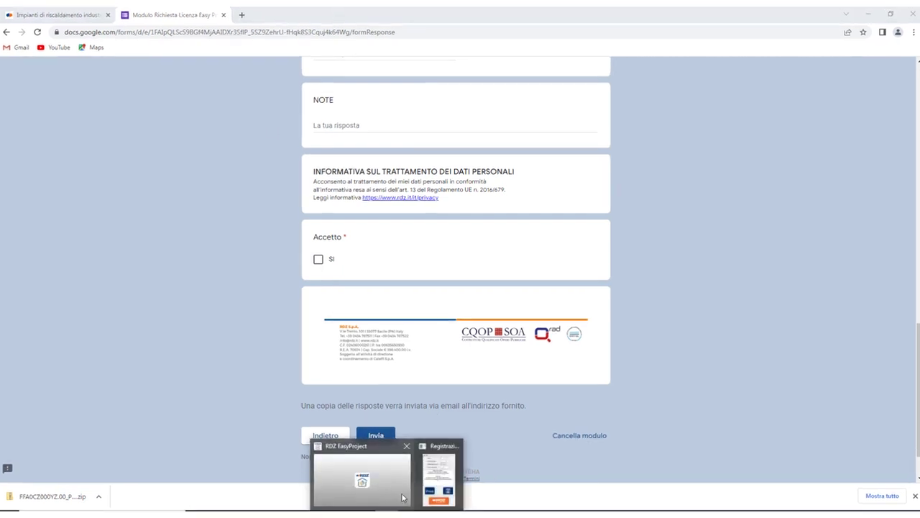
{"action": "left_click", "coordinate": [438, 474]}
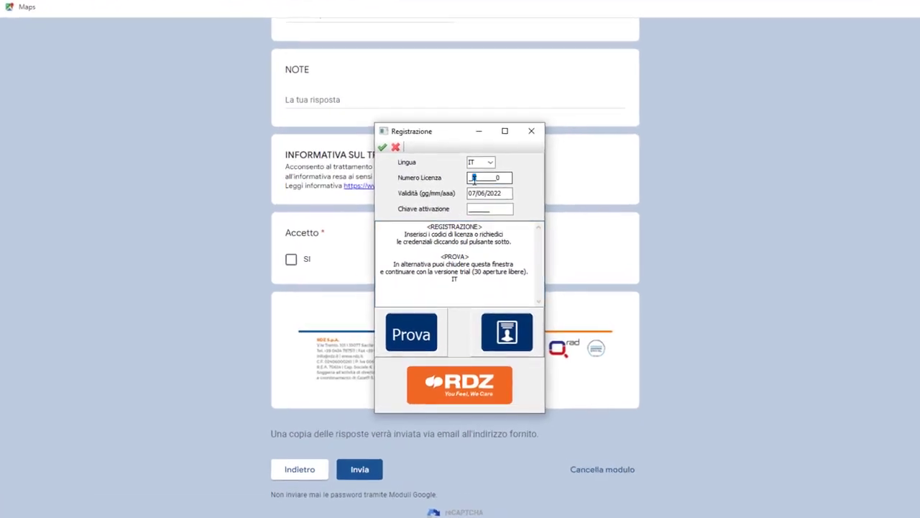
{"action": "left_click", "coordinate": [473, 186]}
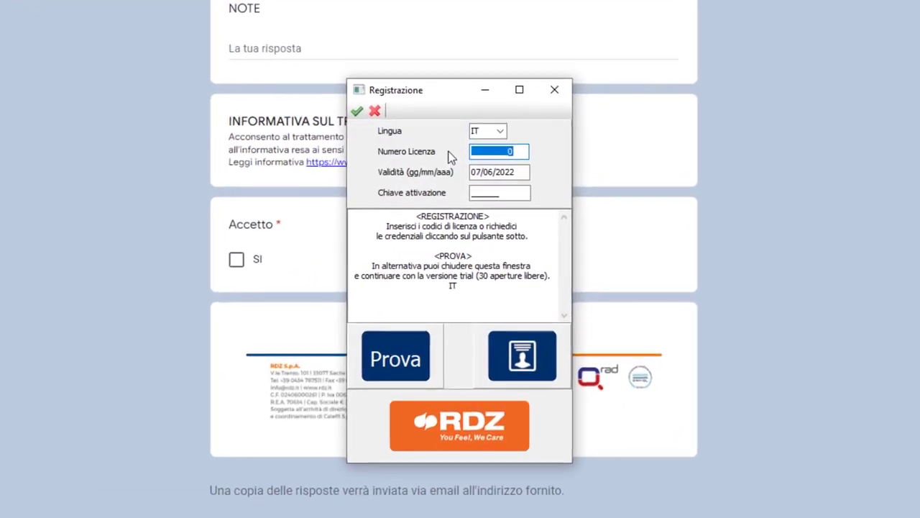
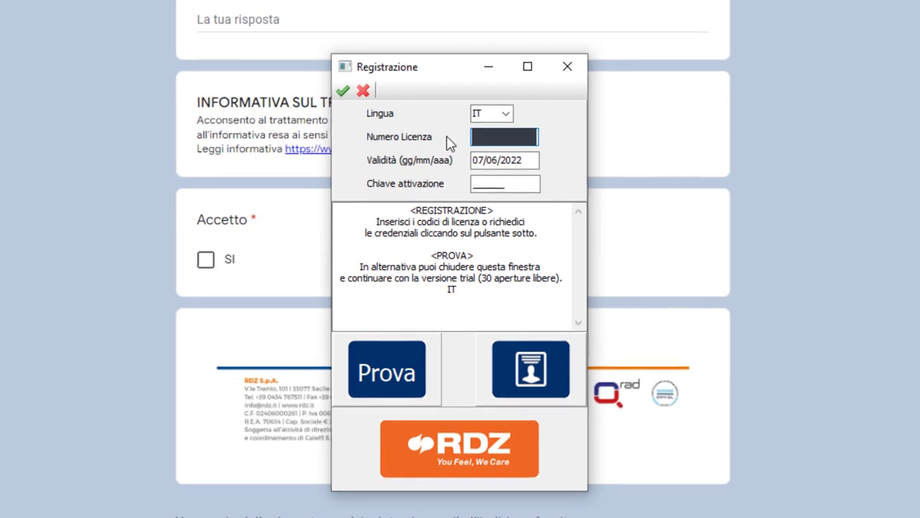
{"action": "left_click", "coordinate": [476, 161]}
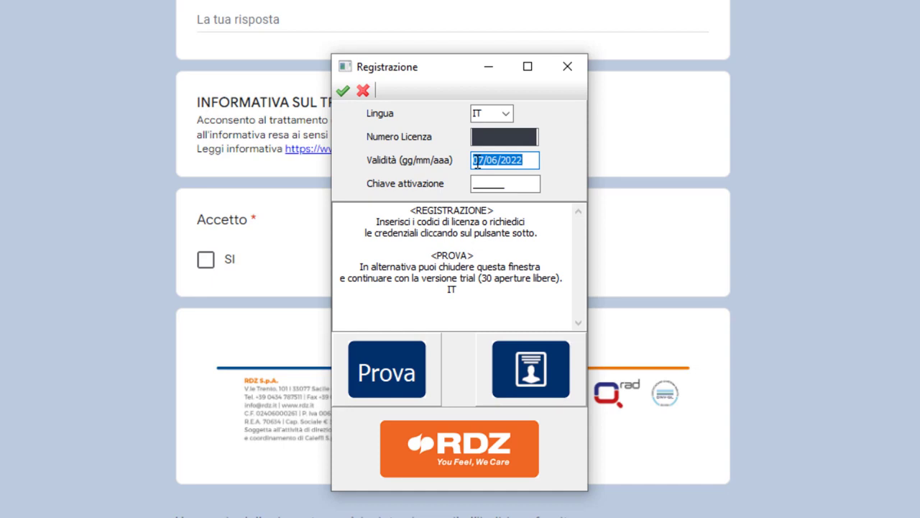
{"action": "type", "text": "31/__/1220"}
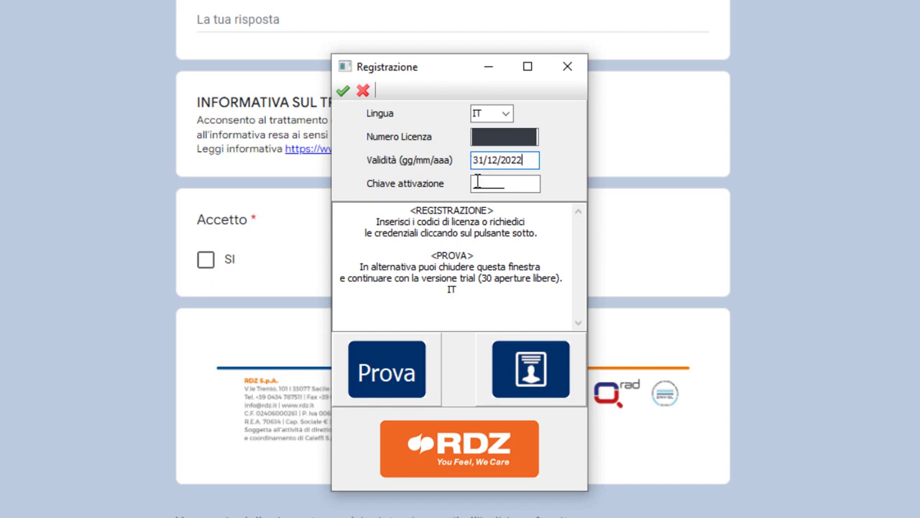
{"action": "left_click", "coordinate": [477, 183]}
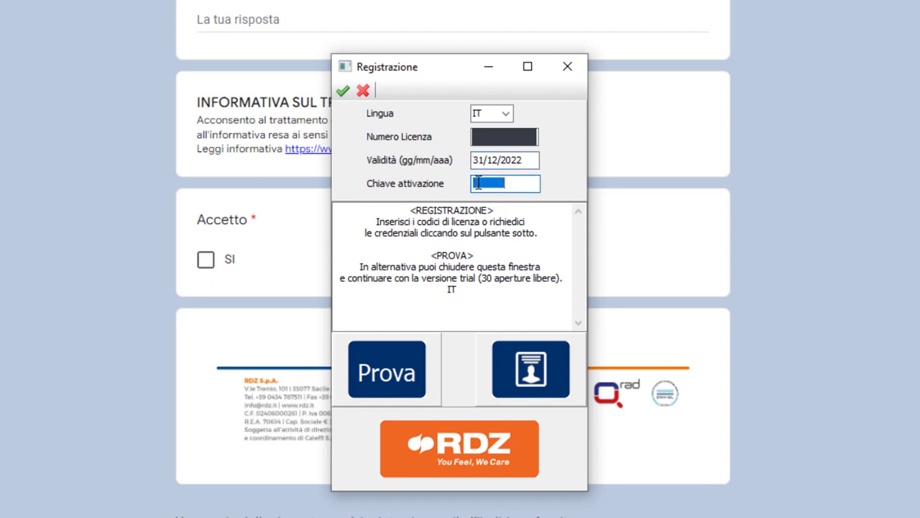
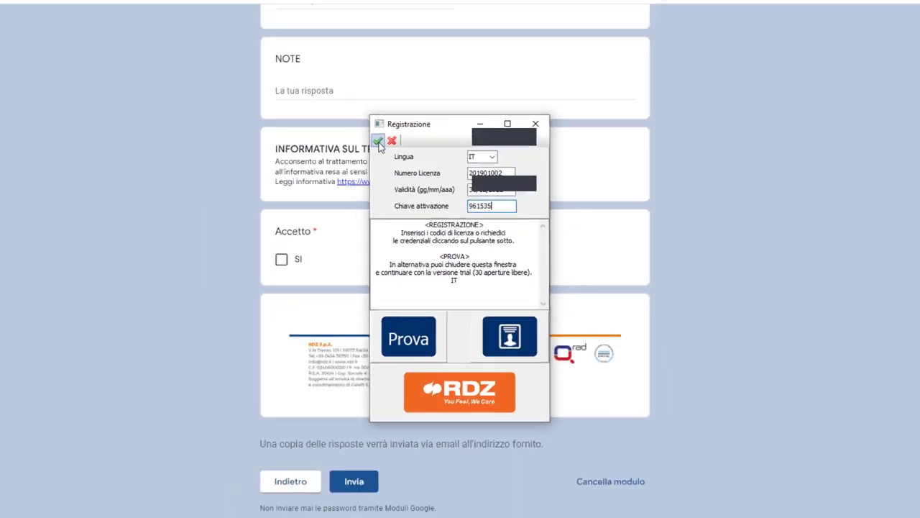
{"action": "left_click", "coordinate": [379, 142]}
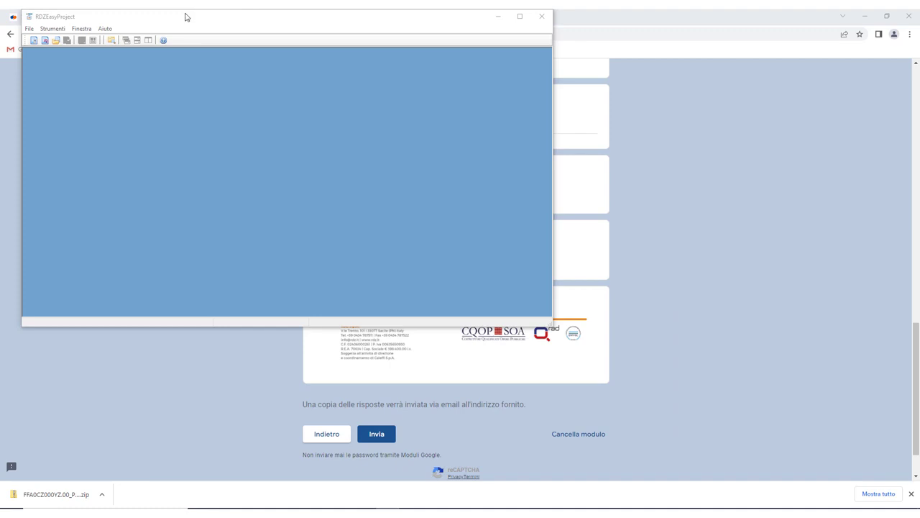
- Move the EasyProject window towards the middle of the screen and open the program preferences
{"action": "left_click_drag", "start_coordinate": [183, 17], "coordinate": [298, 115]}
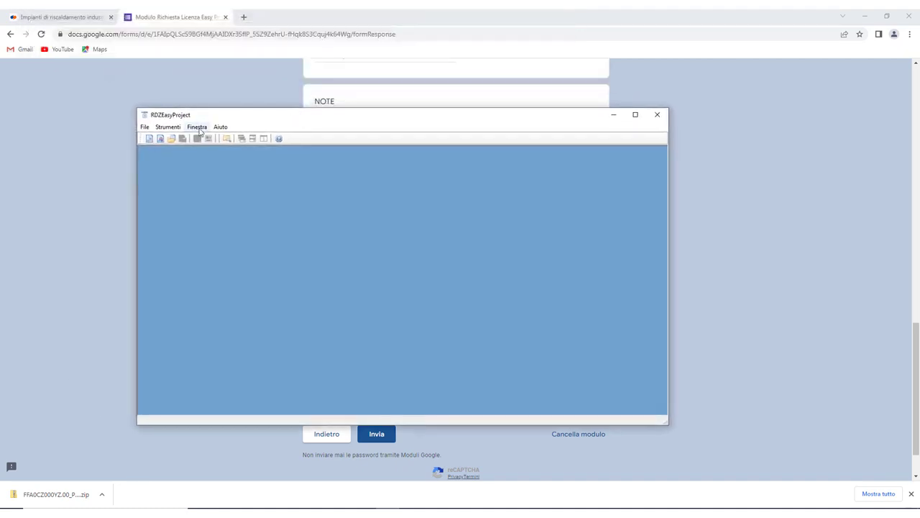
{"action": "left_click", "coordinate": [178, 128]}
{"action": "left_click", "coordinate": [184, 176]}
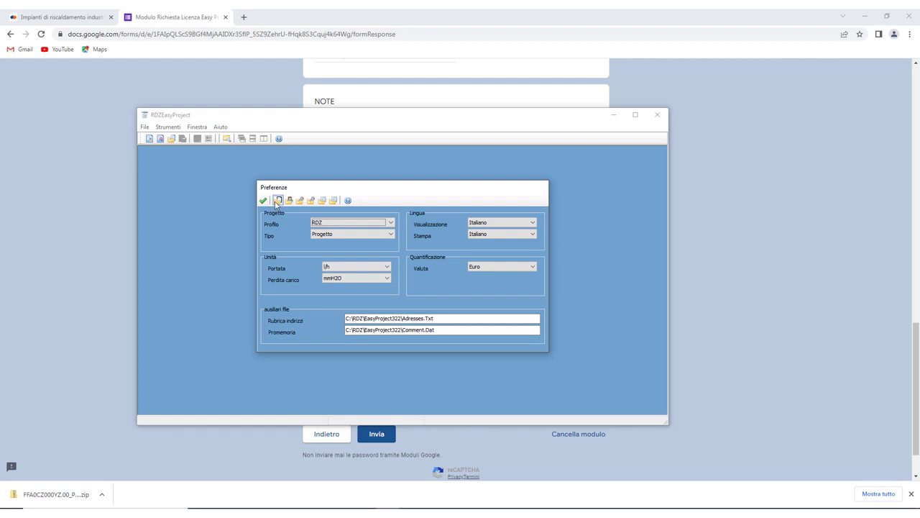
- Set both the display language and the print language to English in the preferences
{"action": "left_click", "coordinate": [477, 224]}
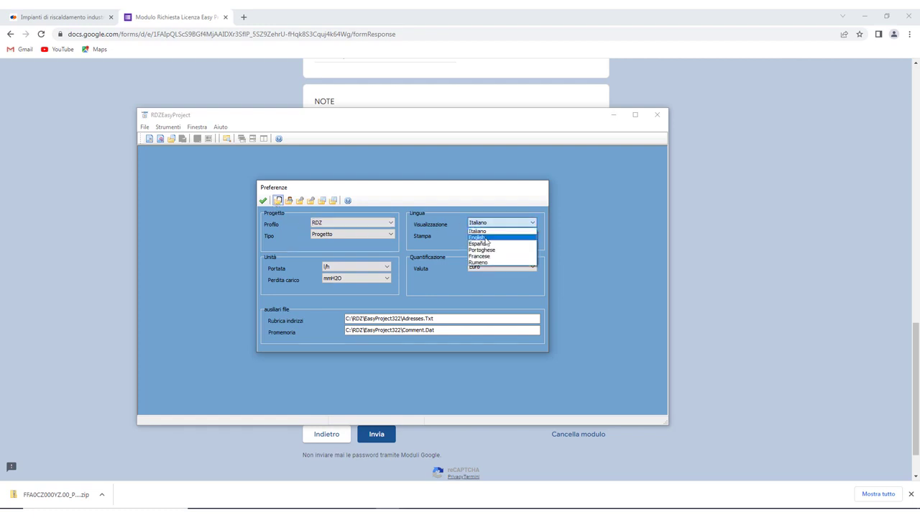
{"action": "left_click", "coordinate": [485, 237]}
{"action": "left_click", "coordinate": [486, 238]}
{"action": "left_click", "coordinate": [486, 248]}
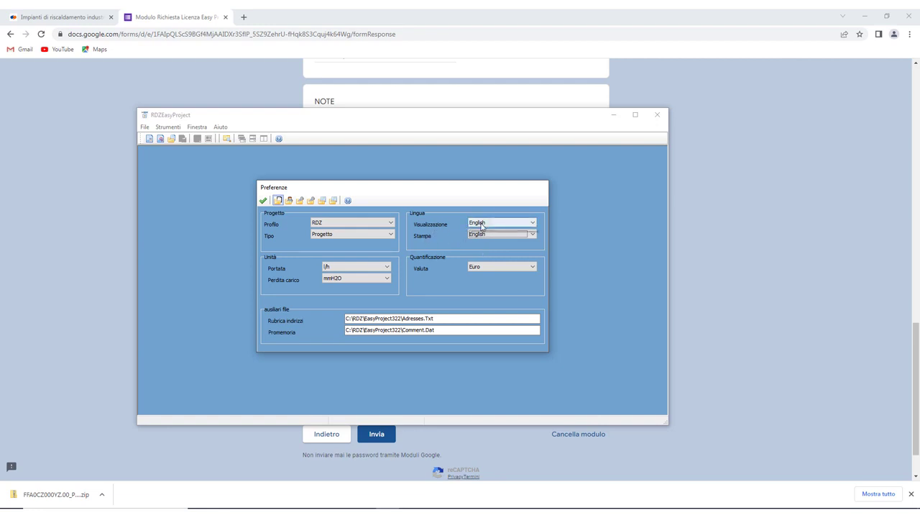
- Set both the display language and the print language to Español in the preferences
{"action": "left_click", "coordinate": [478, 223]}
{"action": "left_click", "coordinate": [485, 244]}
{"action": "left_click", "coordinate": [483, 236]}
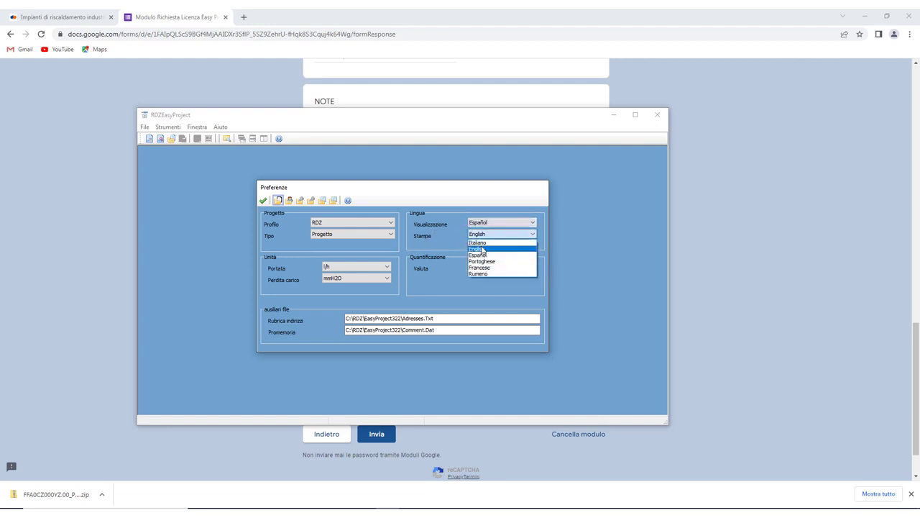
{"action": "left_click", "coordinate": [481, 259]}
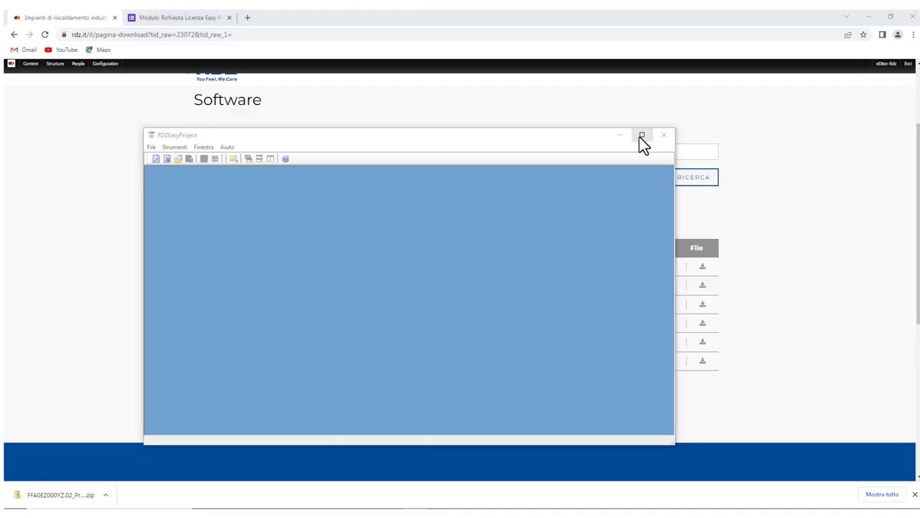
- Maximise EasyProject, connect to the RDZ update server, download the new program files and close the update dialog
{"action": "left_click", "coordinate": [639, 137]}
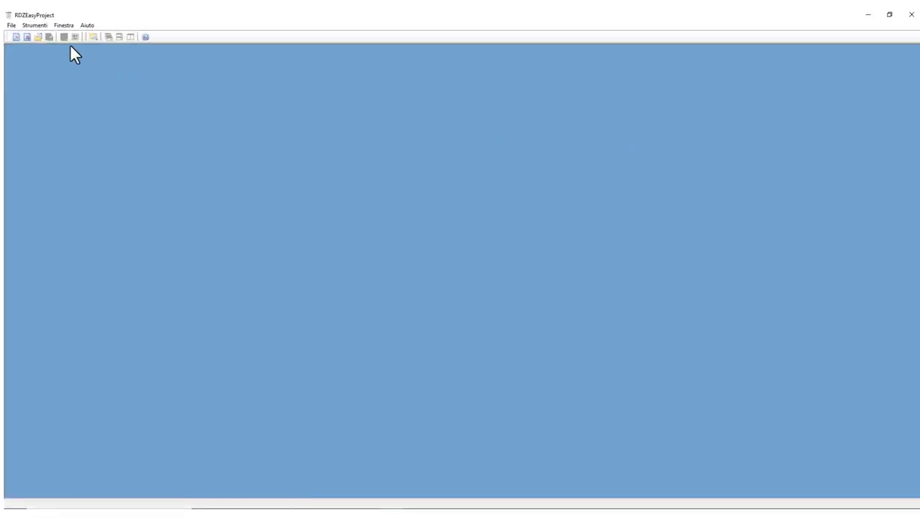
{"action": "left_click", "coordinate": [39, 26]}
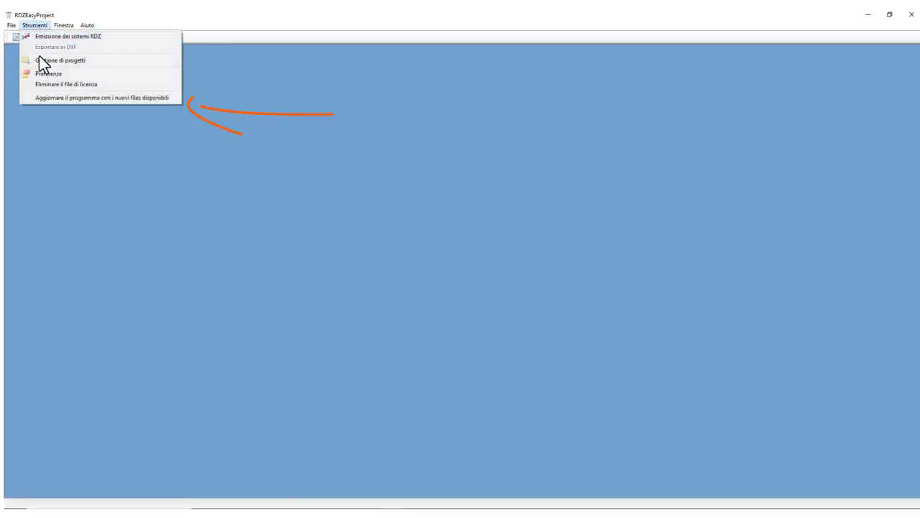
{"action": "left_click", "coordinate": [42, 97]}
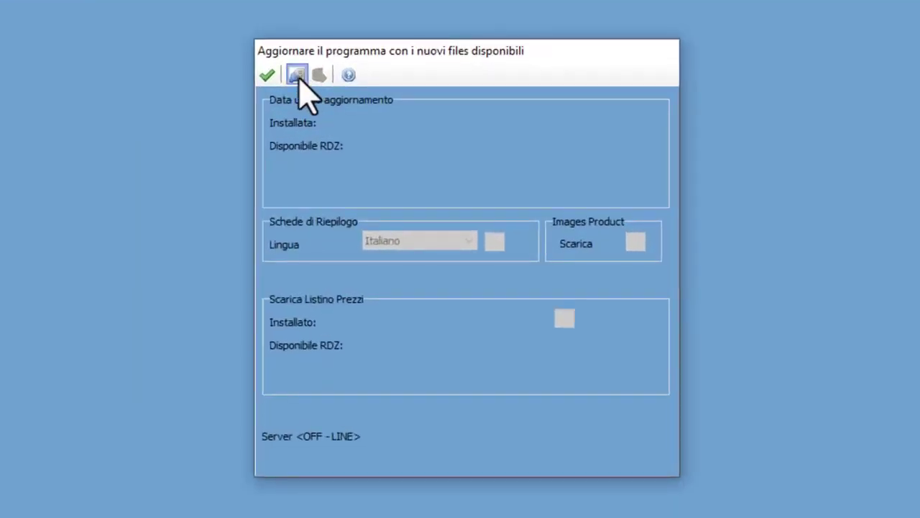
{"action": "left_click", "coordinate": [297, 76]}
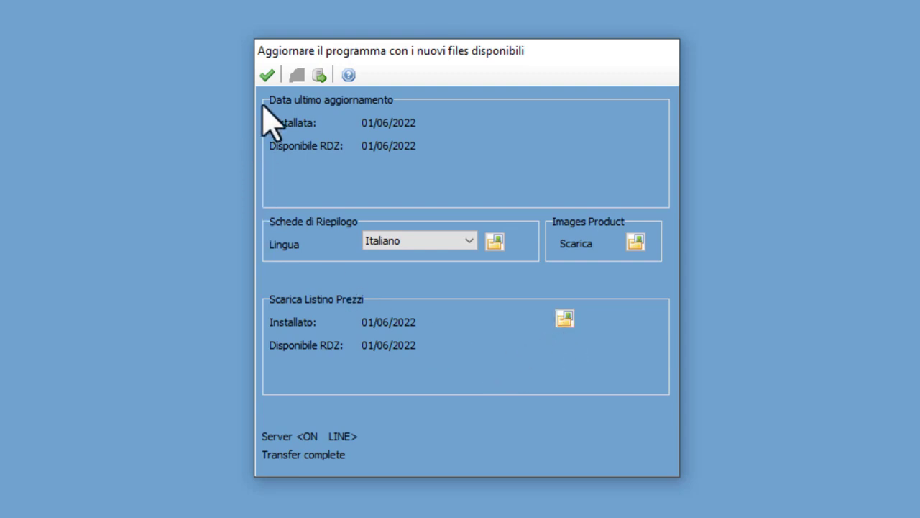
{"action": "left_click", "coordinate": [319, 75]}
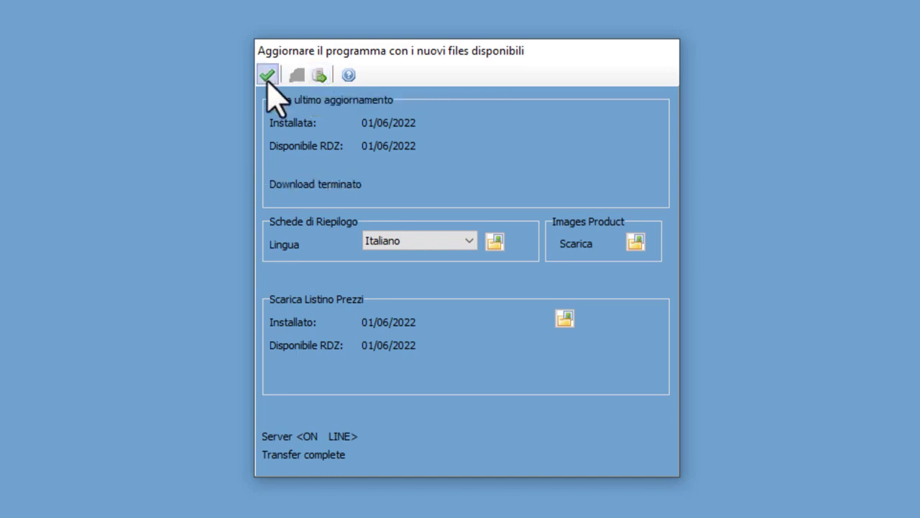
{"action": "left_click", "coordinate": [267, 75]}
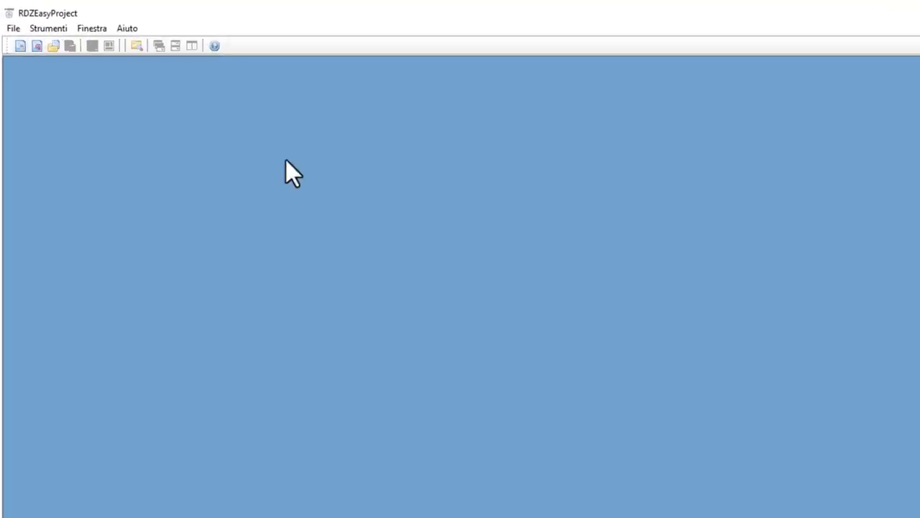
- Look through the online help's start page, close it and show the program's version and licence information
{"action": "left_click", "coordinate": [123, 29]}
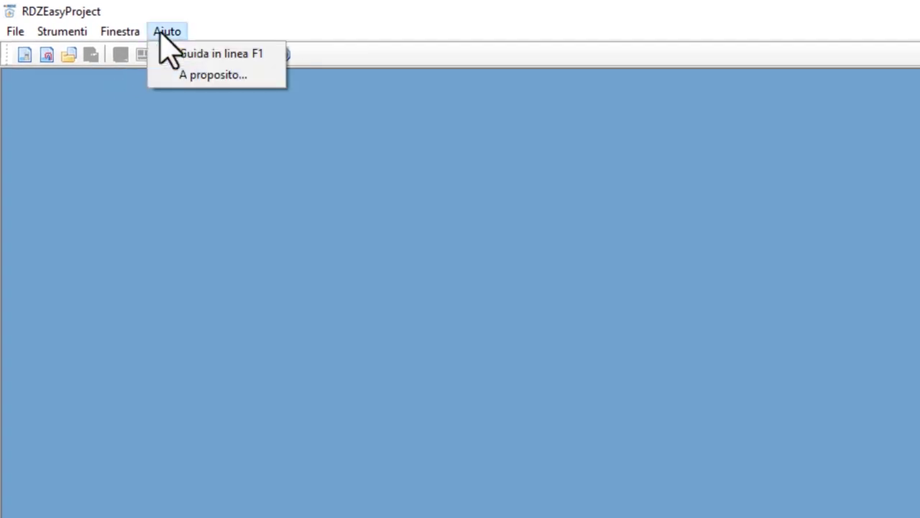
{"action": "left_click", "coordinate": [176, 54]}
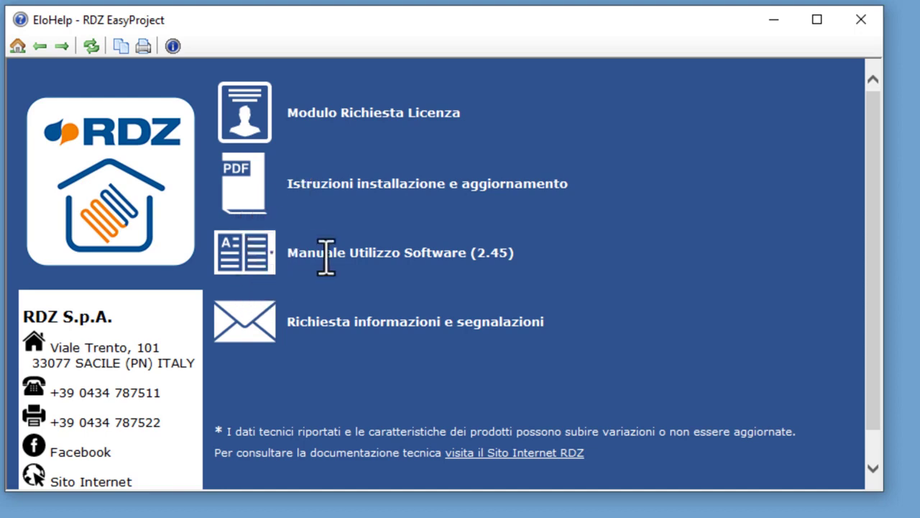
{"action": "scroll", "coordinate": [332, 325], "scroll_direction": "down", "scroll_amount": 2}
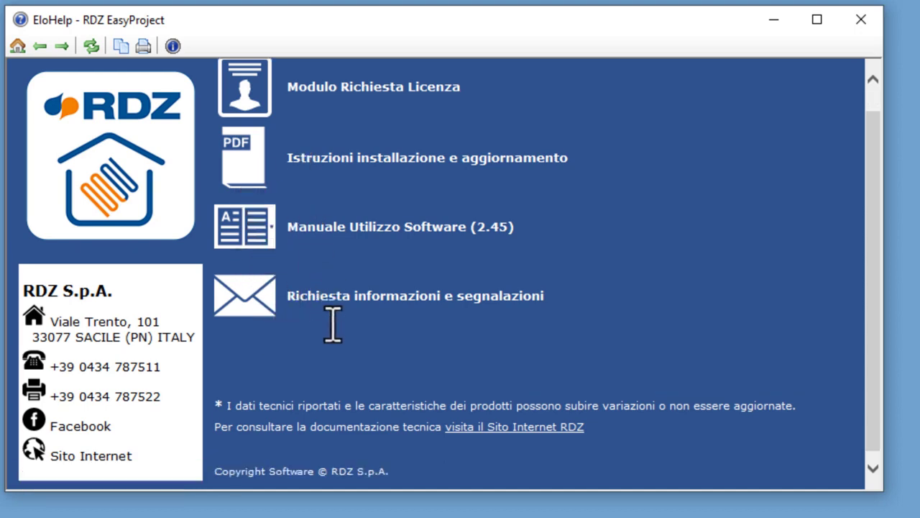
{"action": "scroll", "coordinate": [332, 324], "scroll_direction": "up", "scroll_amount": 2}
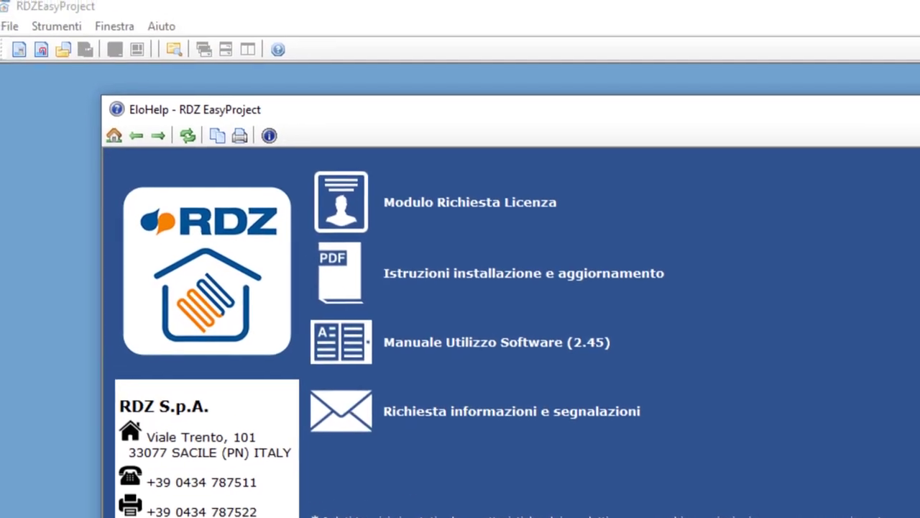
{"action": "left_click", "coordinate": [860, 20]}
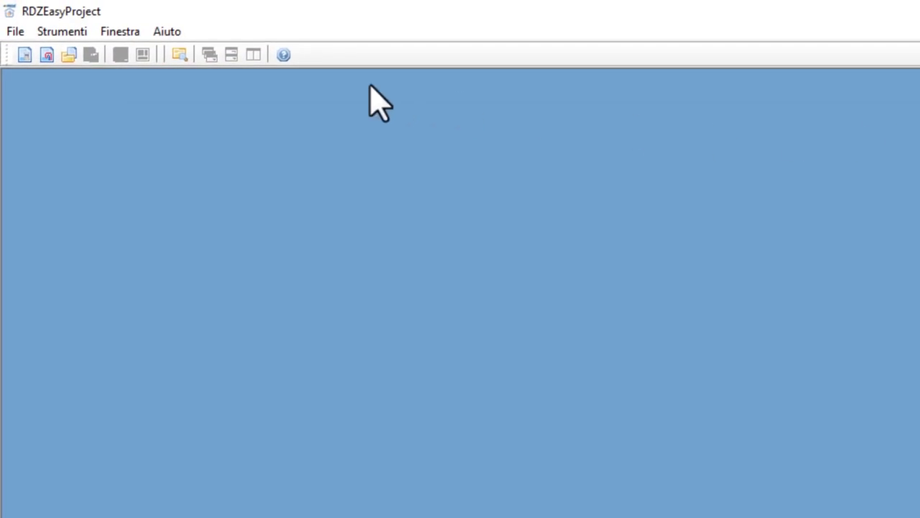
{"action": "left_click", "coordinate": [170, 33]}
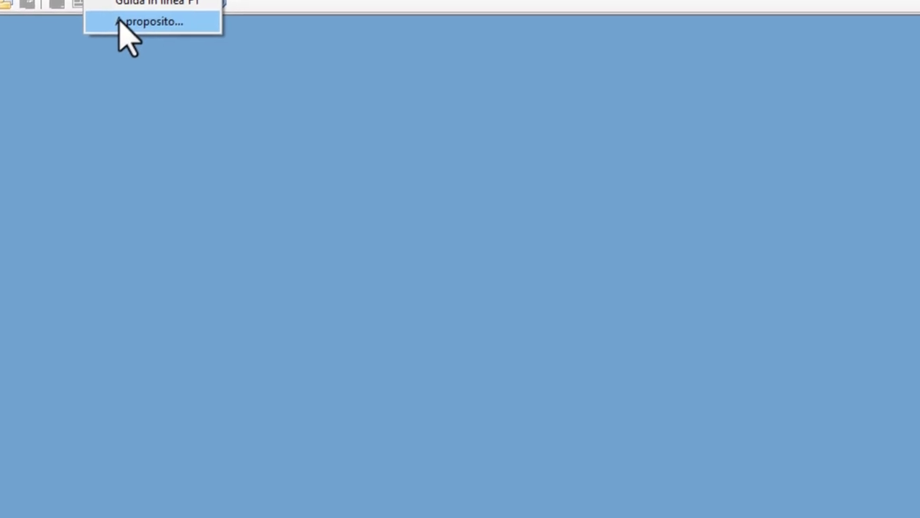
{"action": "left_click", "coordinate": [181, 72]}
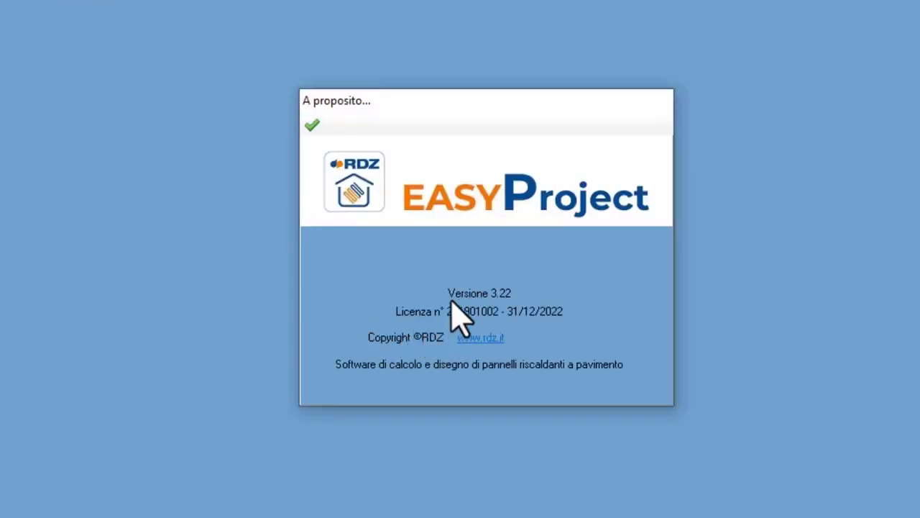